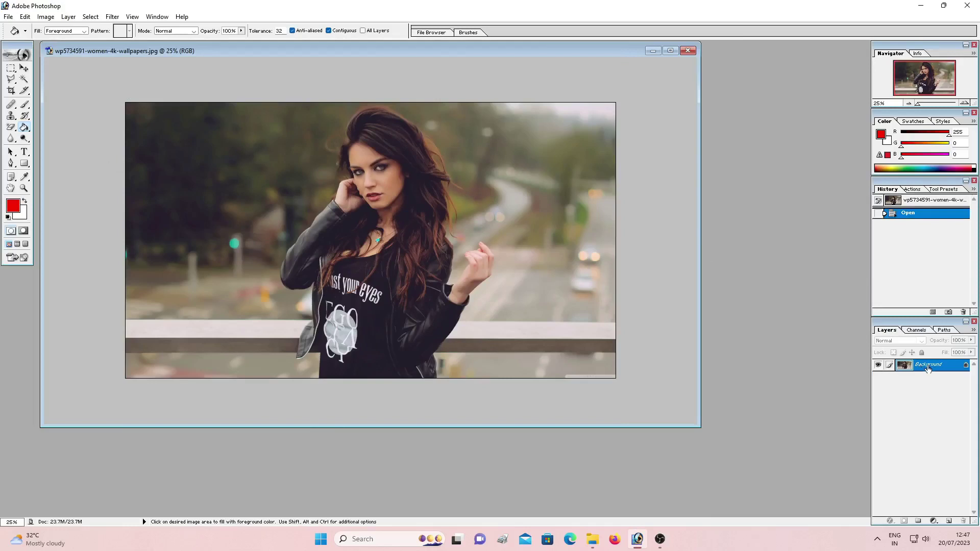
- Duplicate the Background layer as Background copy within the same document
right_click(928, 369)
click(905, 403)
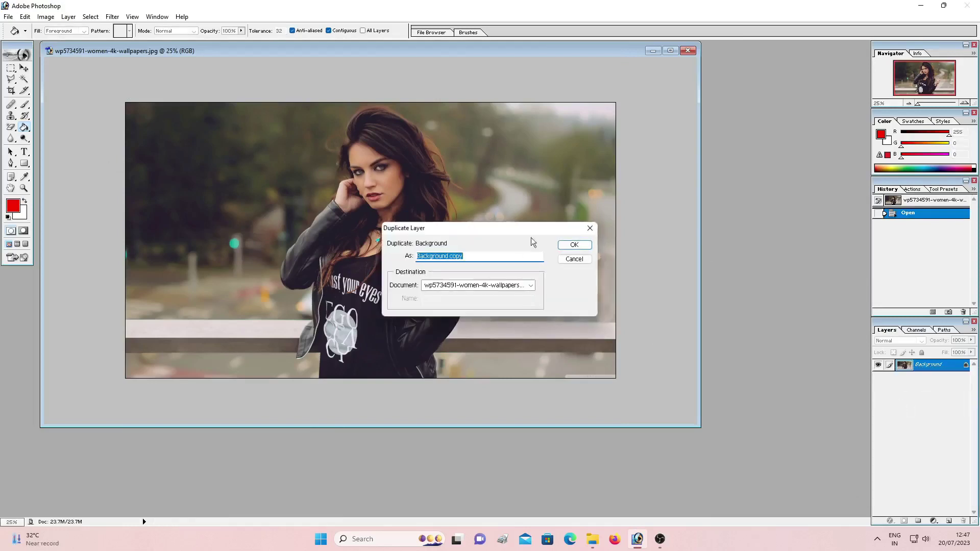
click(572, 247)
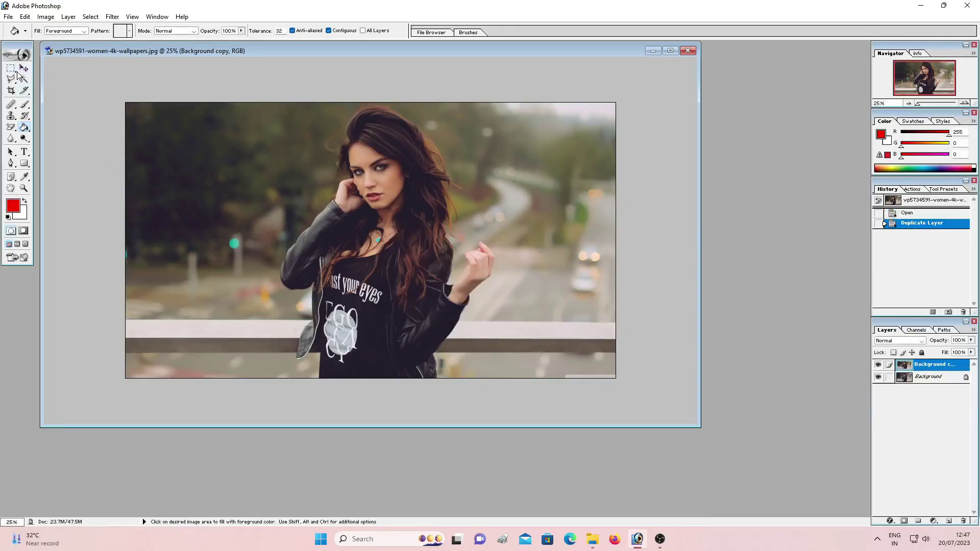
- Draw an 8 by 7 inch crop frame at 300 pixels/inch around the woman, spanning the photo's full height
click(11, 90)
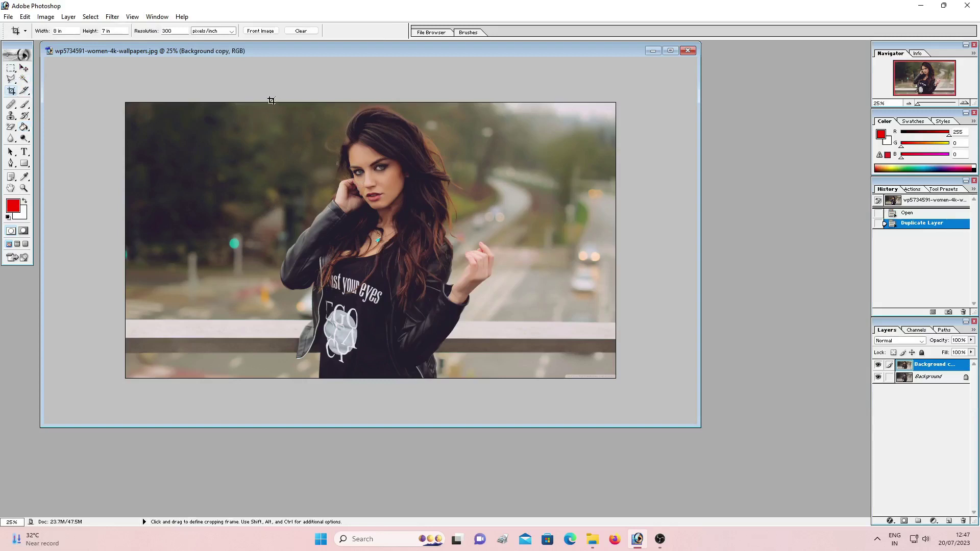
drag(271, 101, 542, 359)
drag(575, 389, 589, 404)
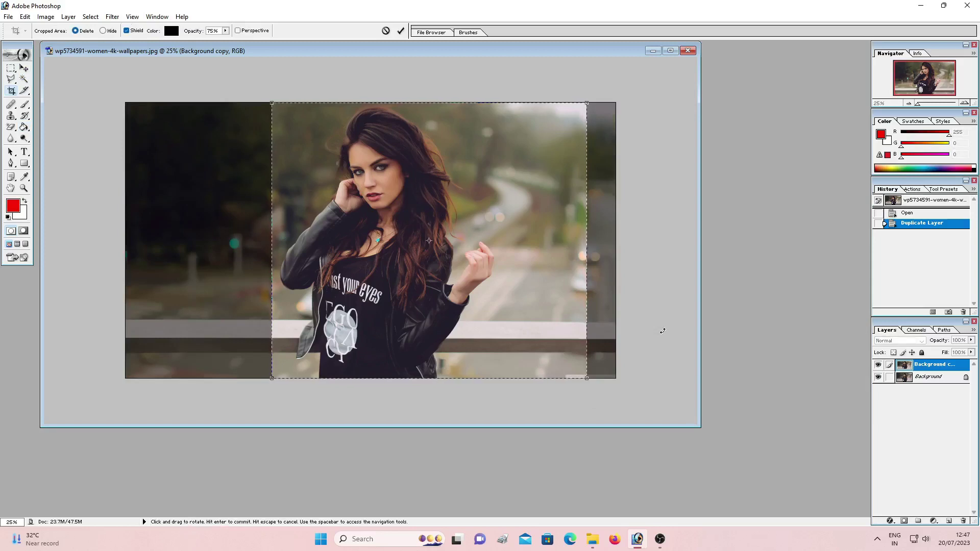
- Shift the crop frame left so the woman sits nearer its centre, and apply the crop
key(Left)
key(Left)
key(Left)
key(Left)
key(Left)
key(Left)
key(Left)
key(Left)
key(Left)
key(Left)
key(Left)
key(Left)
key(Left)
key(Left)
key(Left)
key(Left)
key(Left)
key(Left)
key(Left)
key(Left)
key(Left)
key(Left)
key(Left)
key(Left)
key(Left)
key(Left)
key(Left)
key(Left)
key(Left)
key(Left)
key(Left)
key(Left)
key(Left)
key(Left)
key(Left)
key(Left)
key(Left)
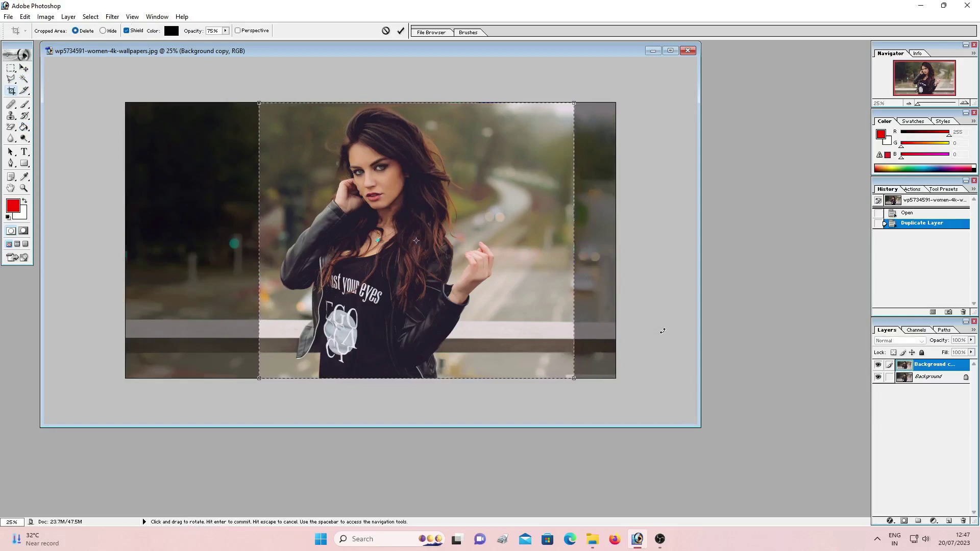
key(Left)
key(Left)
key(Left)
key(Left)
key(Left)
key(Left)
key(Left)
key(Left)
key(Left)
key(Left)
key(Left)
key(Left)
key(Left)
key(Left)
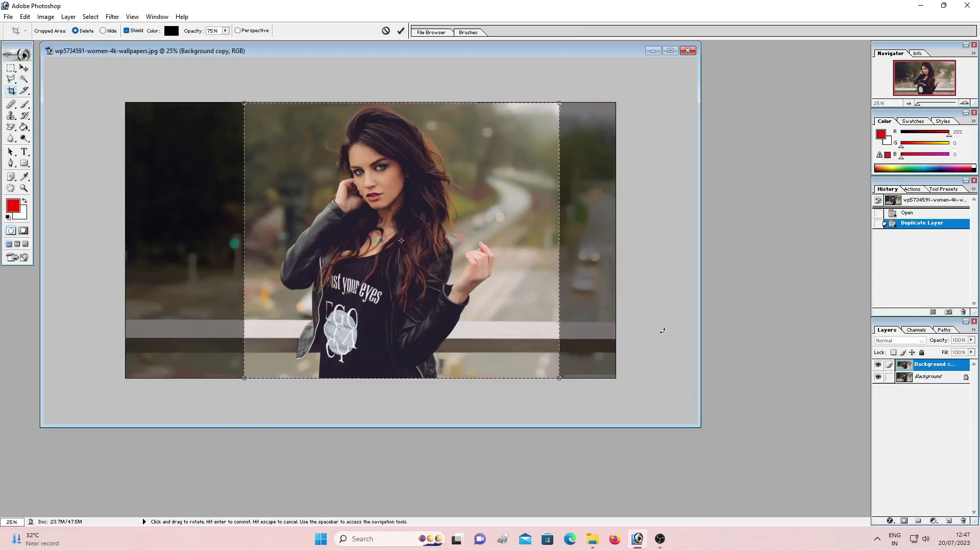
key(Left)
key(Left)
key(Left)
key(Left)
key(Left)
key(Left)
key(Left)
key(Left)
key(Left)
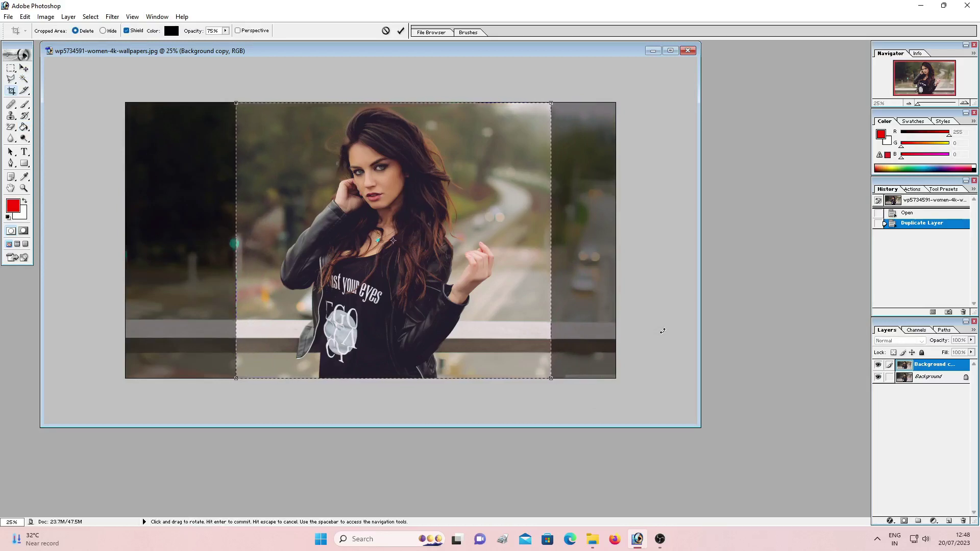
key(Return)
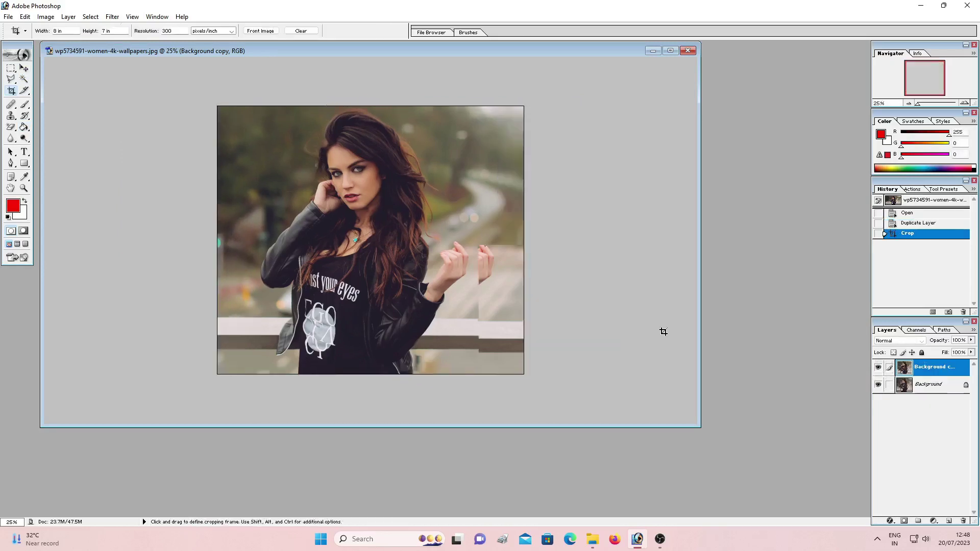
- Maximize the document and apply Auto Levels to the Background copy layer
click(674, 50)
key(ctrl+plus)
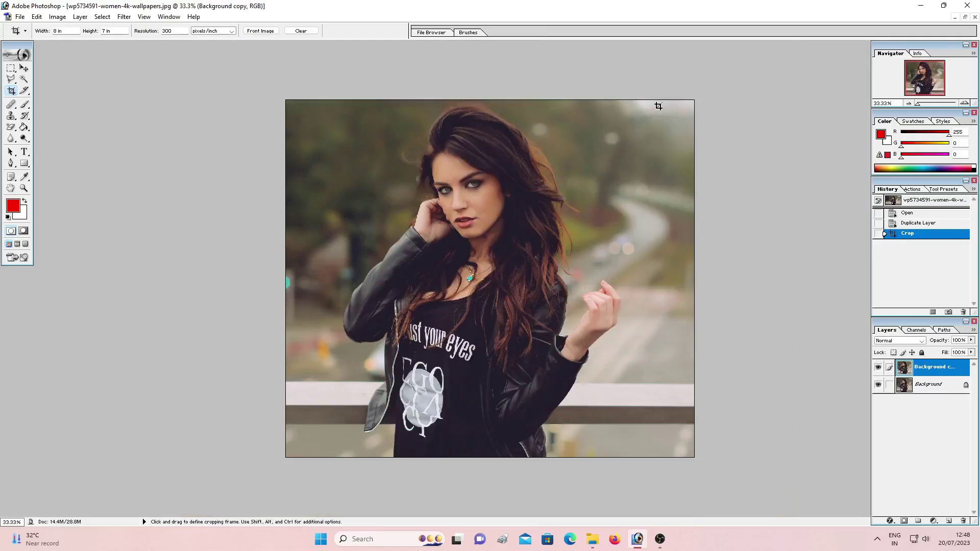
key(ctrl+shift+l)
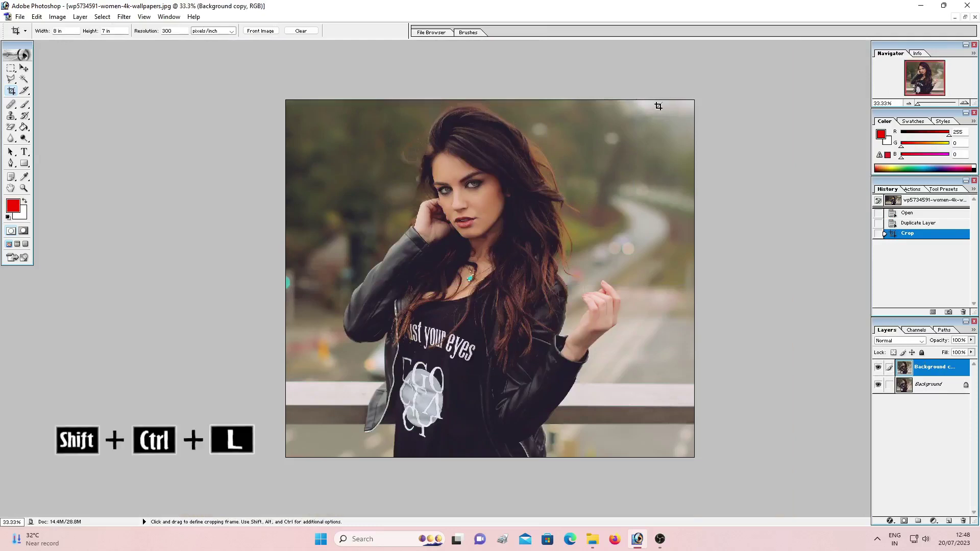
key(ctrl+shift+l)
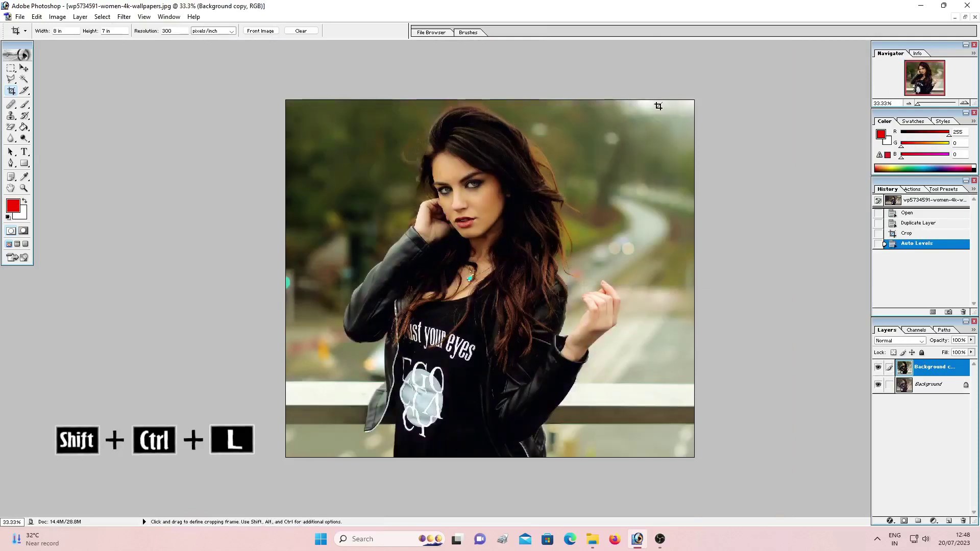
- Brighten the Background copy with an RGB Curves point at input 112, output 138
key(ctrl+m)
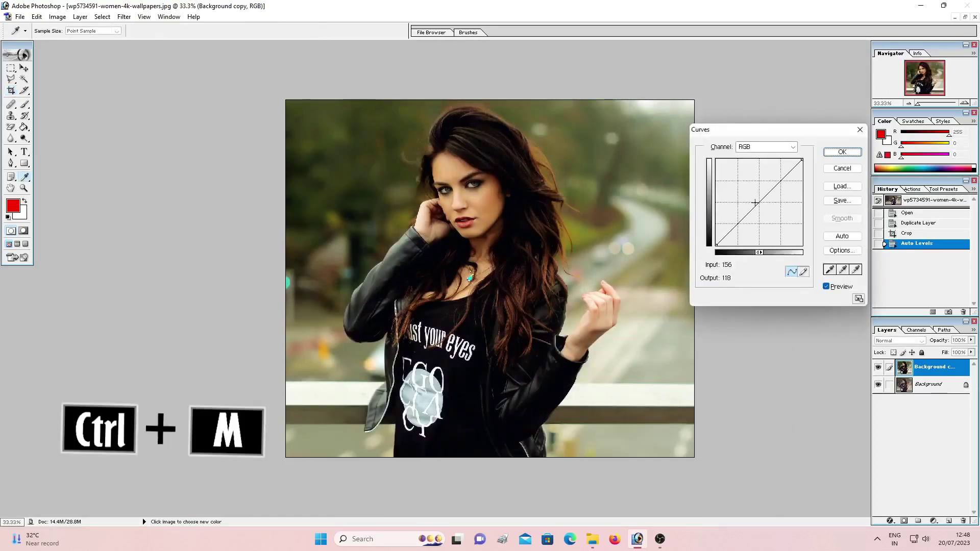
drag(760, 201, 754, 199)
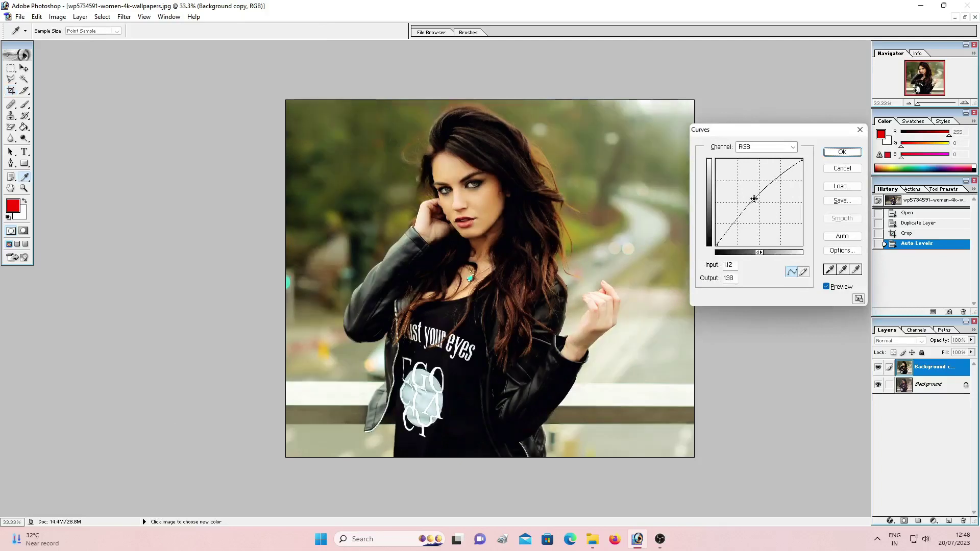
click(836, 153)
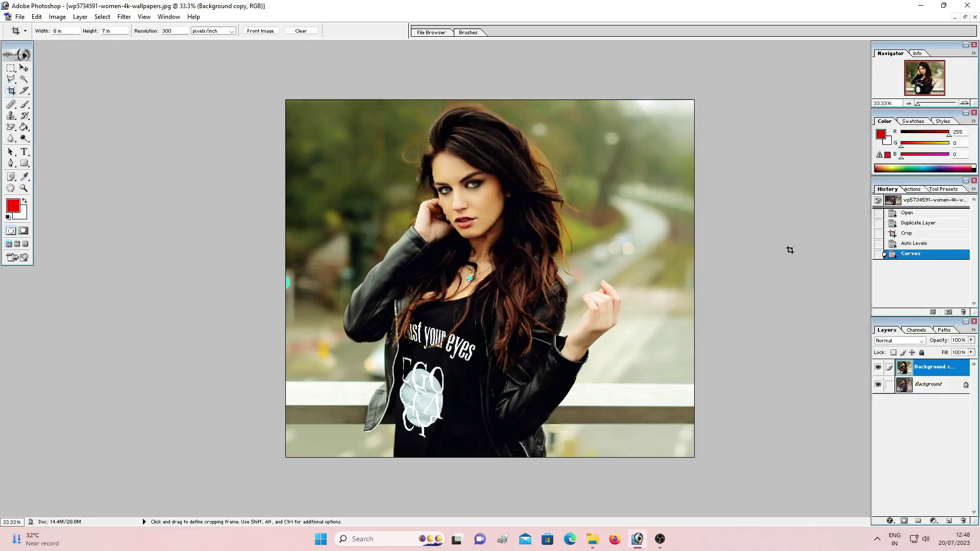
- Examine the woman's face and hair at 100% to check the tonal adjustments
key(ctrl+plus)
key(ctrl+plus)
key(ctrl+plus)
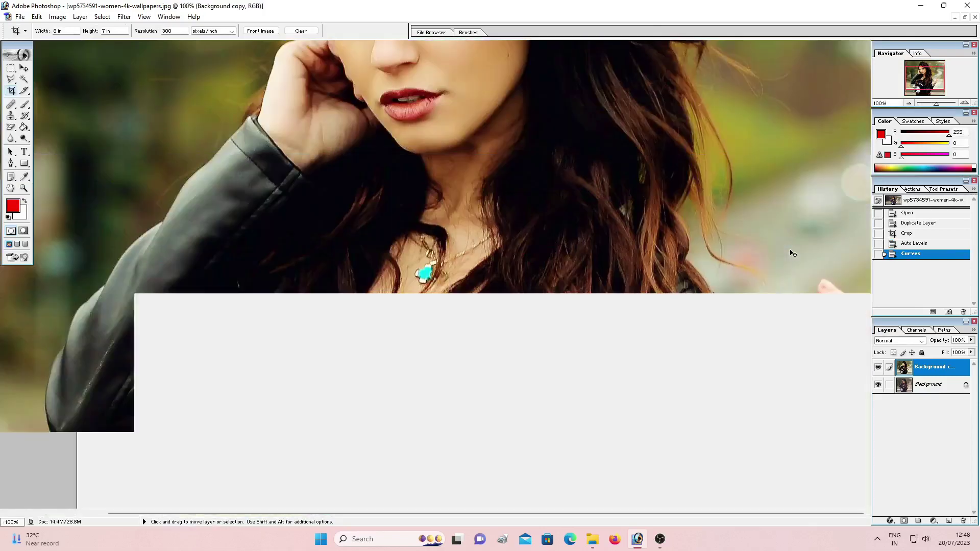
scroll(644, 330, up, 10)
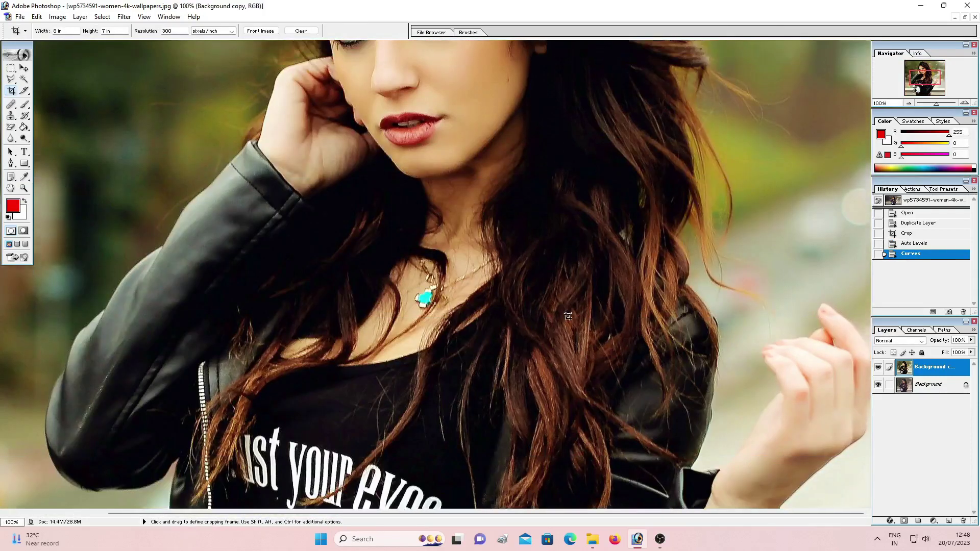
scroll(563, 298, up, 3)
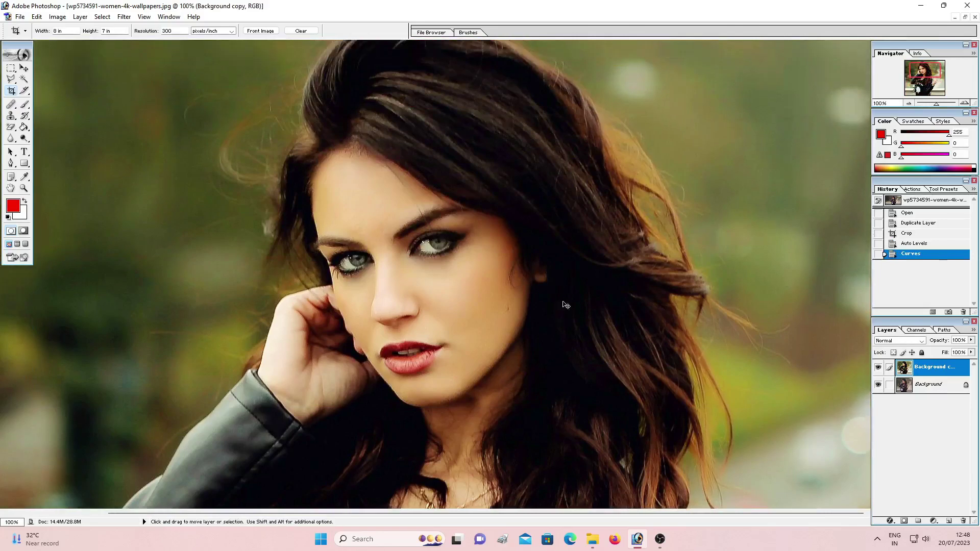
key(ctrl+minus)
key(ctrl+minus)
key(ctrl+minus)
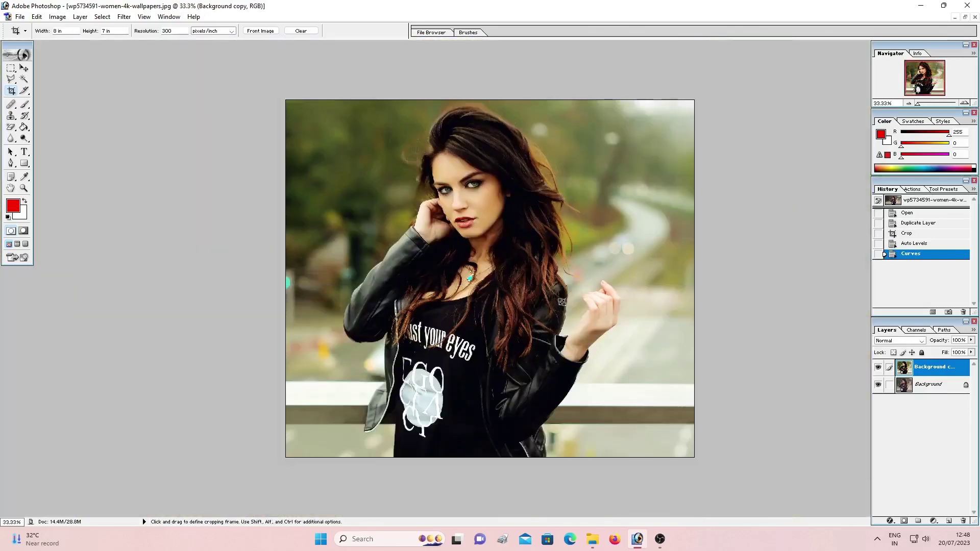
- Add a Hue/Saturation adjustment layer with the Master saturation raised to +39
click(933, 521)
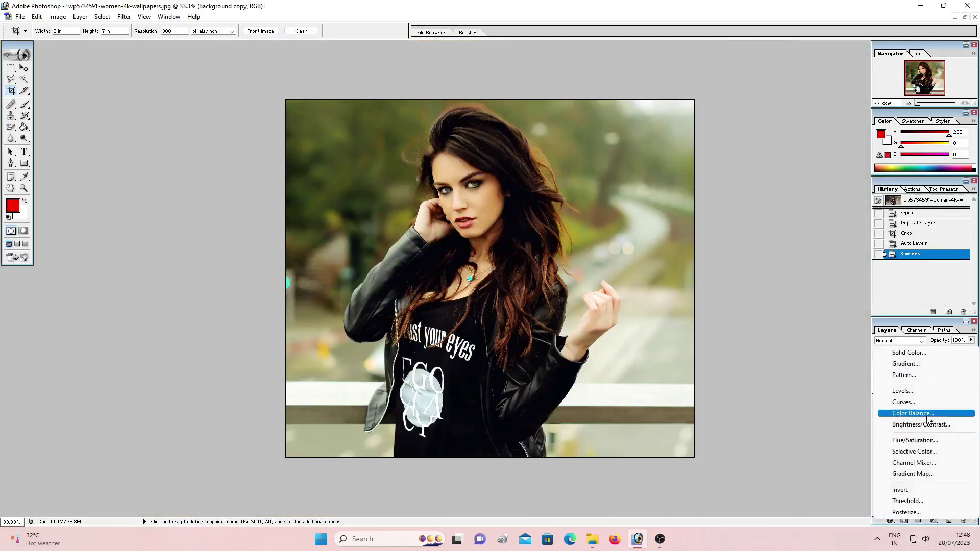
click(919, 440)
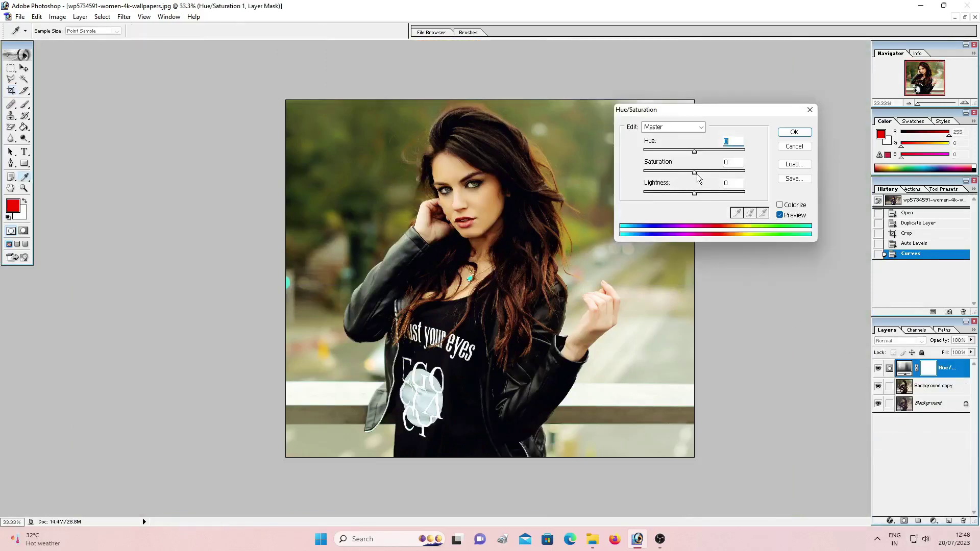
drag(695, 172, 707, 173)
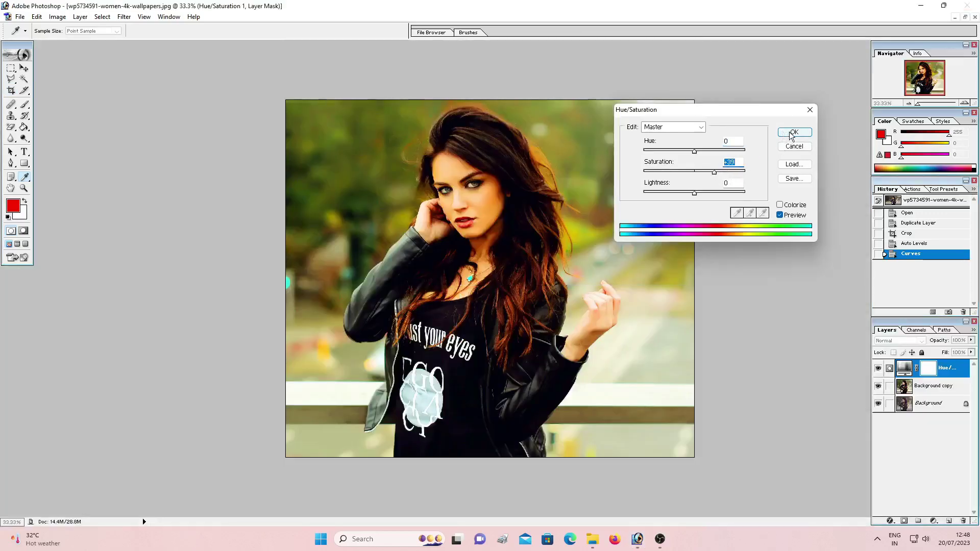
click(791, 134)
key(c)
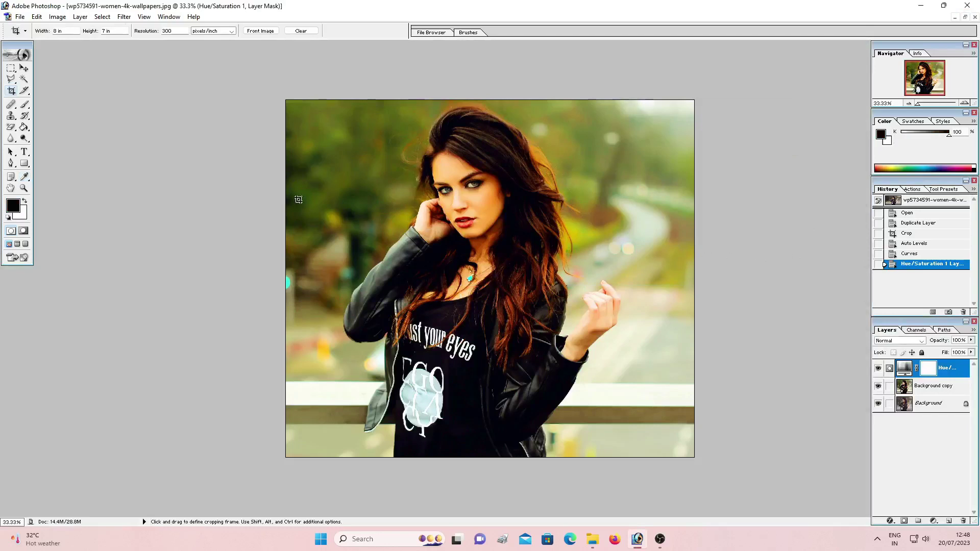
- Paint a white stroke over the lower face on the Hue/Saturation mask with the 435-pixel Brush
click(25, 201)
click(25, 105)
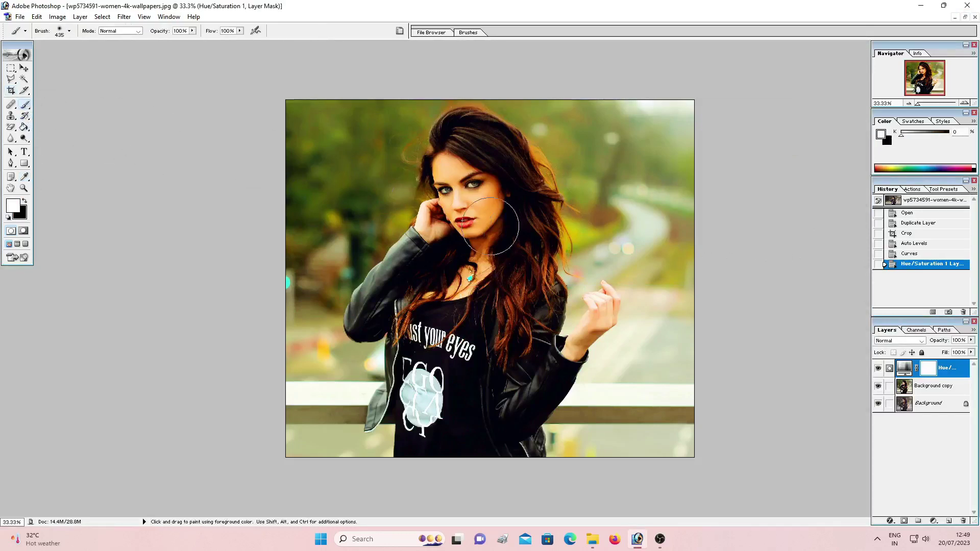
mouse_move(491, 226)
mouse_down()
mouse_move(469, 187)
mouse_move(478, 221)
mouse_up()
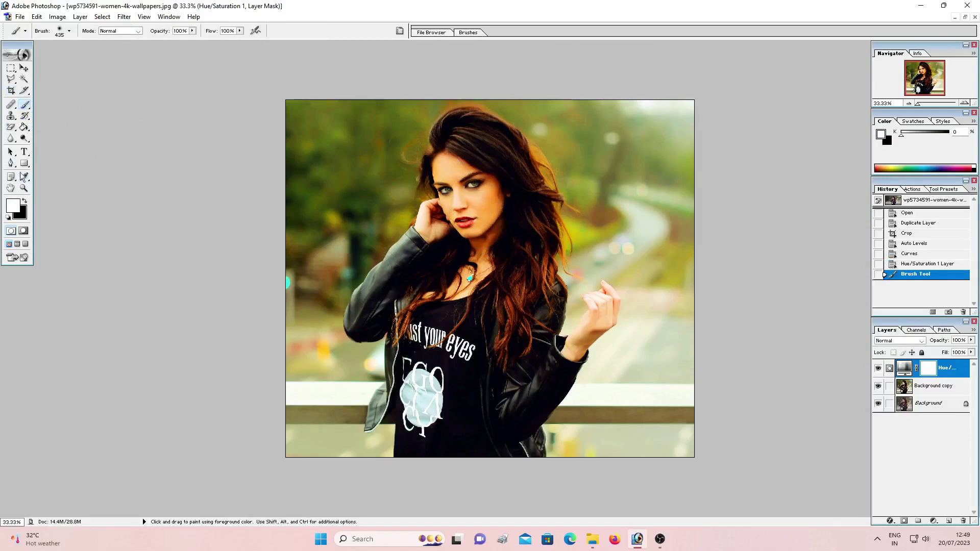
- Try painting the face black on the Hue/Saturation mask with the 435-pixel brush, and undo the stroke
click(24, 201)
mouse_move(420, 209)
mouse_down()
mouse_move(469, 194)
mouse_move(467, 182)
mouse_move(477, 204)
mouse_up()
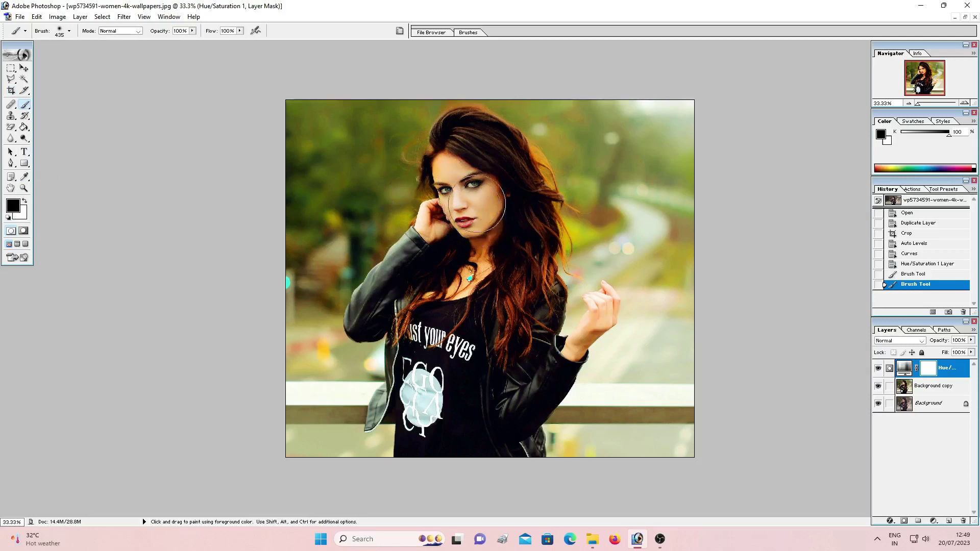
click(931, 276)
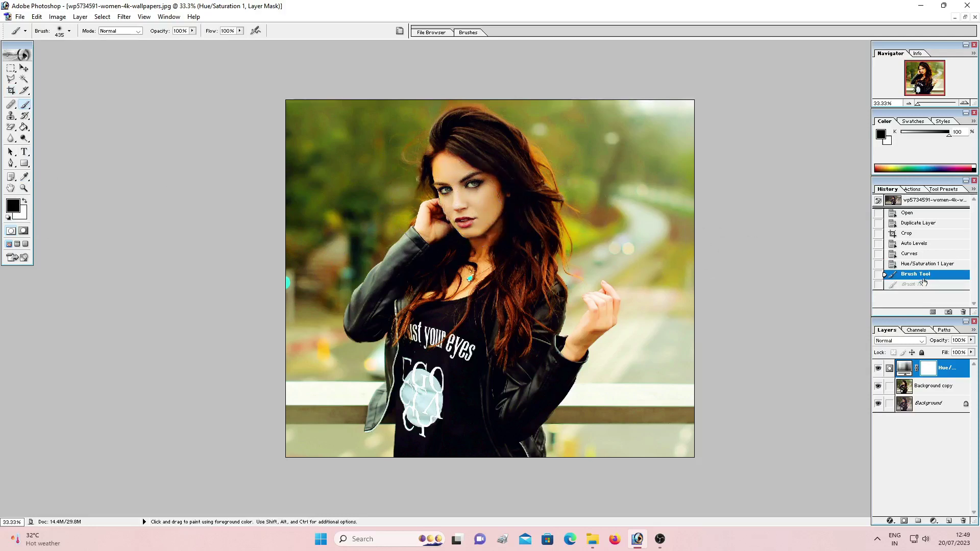
- Reduce the brush size to 112 and paint black over the face on the Hue/Saturation mask
right_click(469, 212)
mouse_move(560, 233)
mouse_down()
mouse_move(535, 232)
mouse_move(545, 231)
mouse_up()
click(481, 199)
key(ctrl+plus)
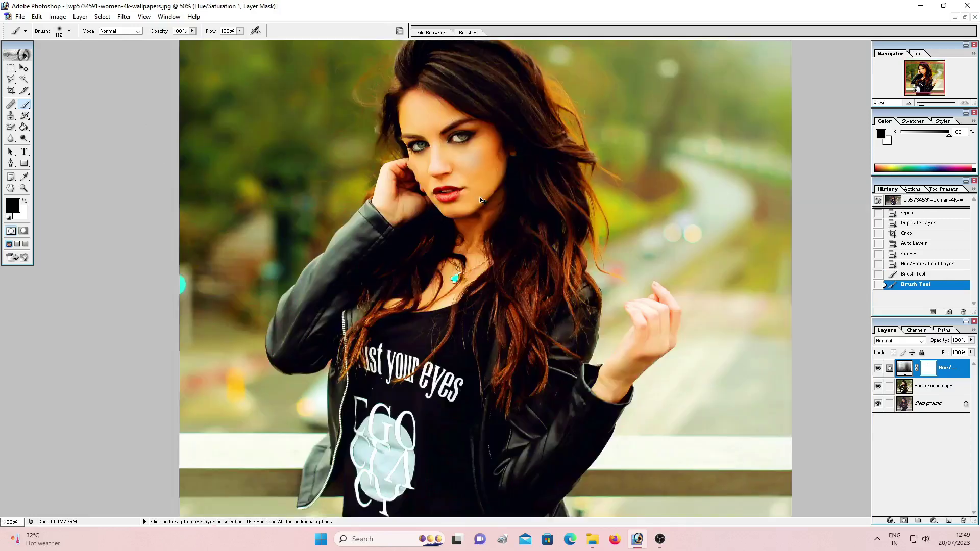
scroll(452, 169, up, 2)
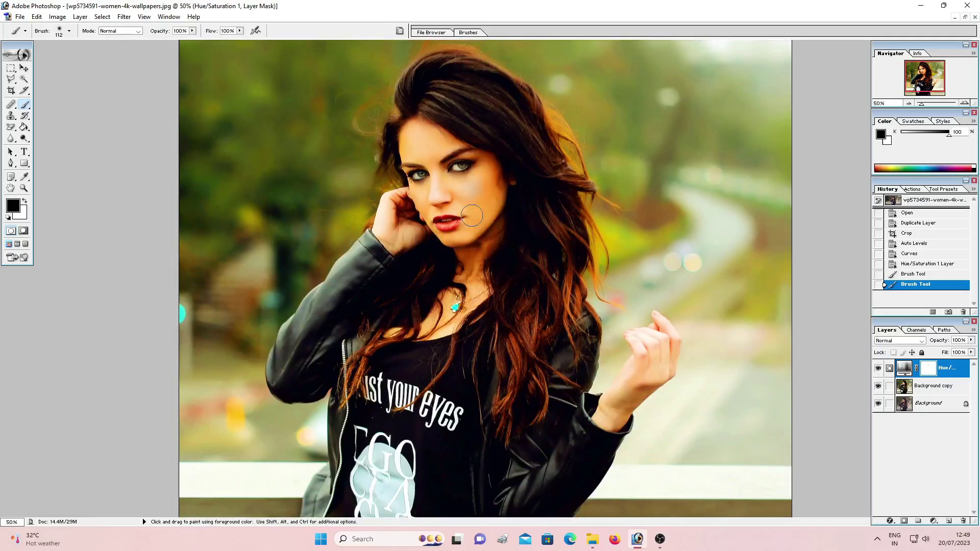
mouse_move(419, 127)
mouse_down()
mouse_move(459, 161)
mouse_move(470, 164)
mouse_move(469, 152)
mouse_move(479, 159)
mouse_move(494, 186)
mouse_move(493, 175)
mouse_move(488, 212)
mouse_move(485, 200)
mouse_move(466, 198)
mouse_move(453, 224)
mouse_move(443, 223)
mouse_move(416, 135)
mouse_up()
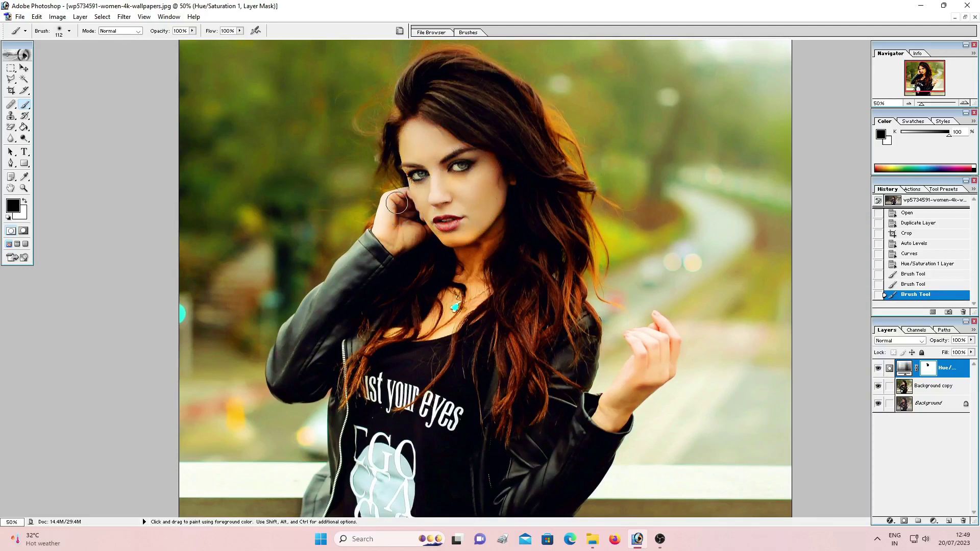
- Mask out the saturation on the hand beside the face, the chin, and the remaining cheek and forehead skin
drag(400, 243, 439, 230)
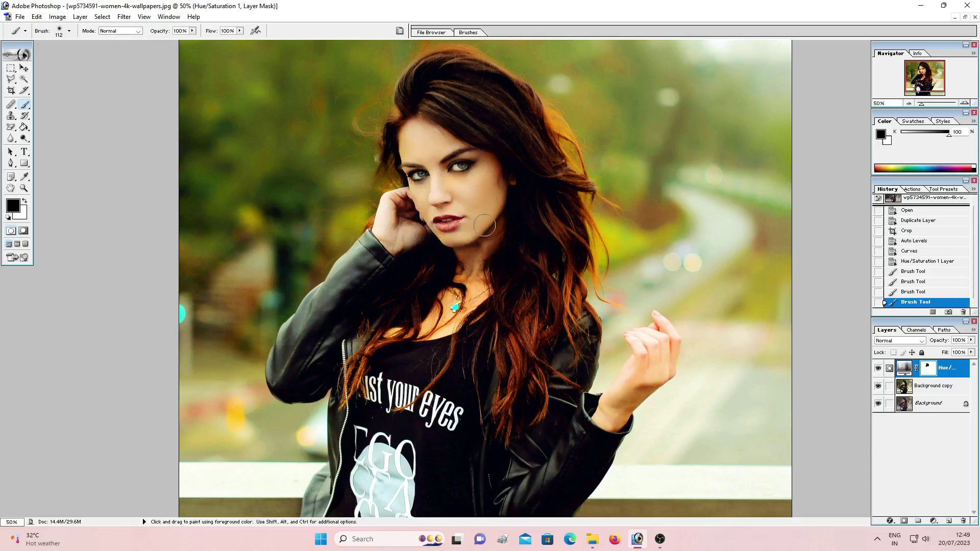
click(487, 197)
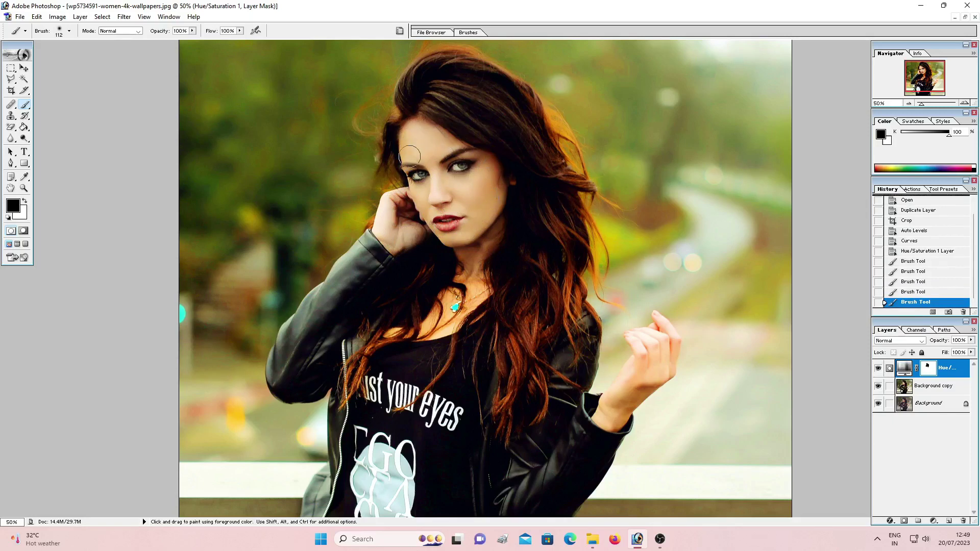
mouse_move(416, 125)
mouse_down()
mouse_move(417, 170)
mouse_move(443, 205)
mouse_up()
- Paint black over the neck and upper chest skin on the Hue/Saturation mask
drag(481, 250, 471, 268)
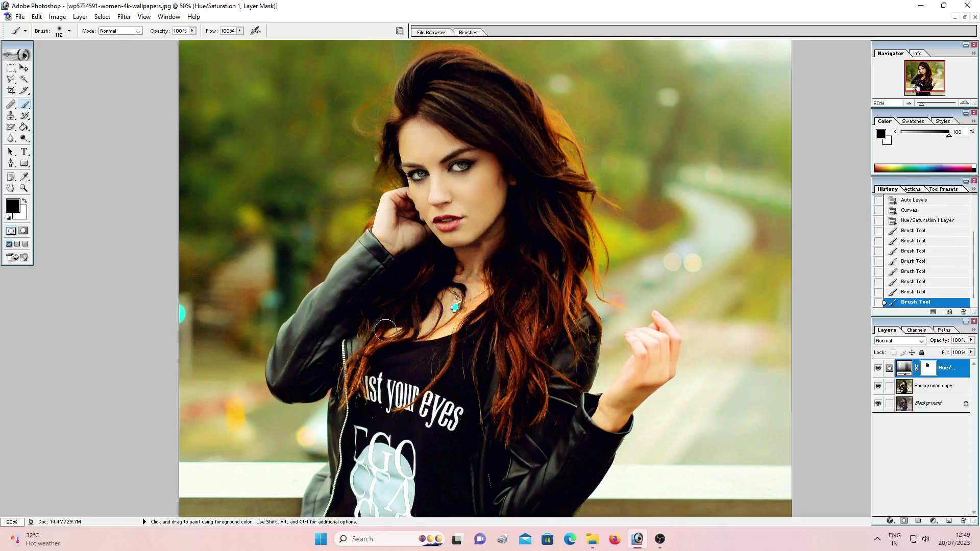
drag(481, 294, 470, 313)
drag(431, 339, 437, 339)
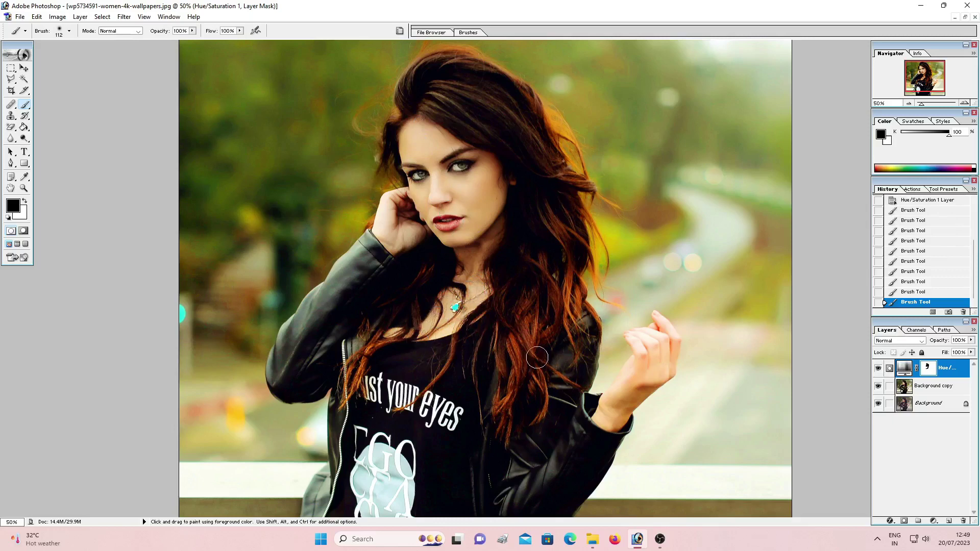
- Paint black over the raised hand and wrist on the Hue/Saturation mask
scroll(626, 327, down, 3)
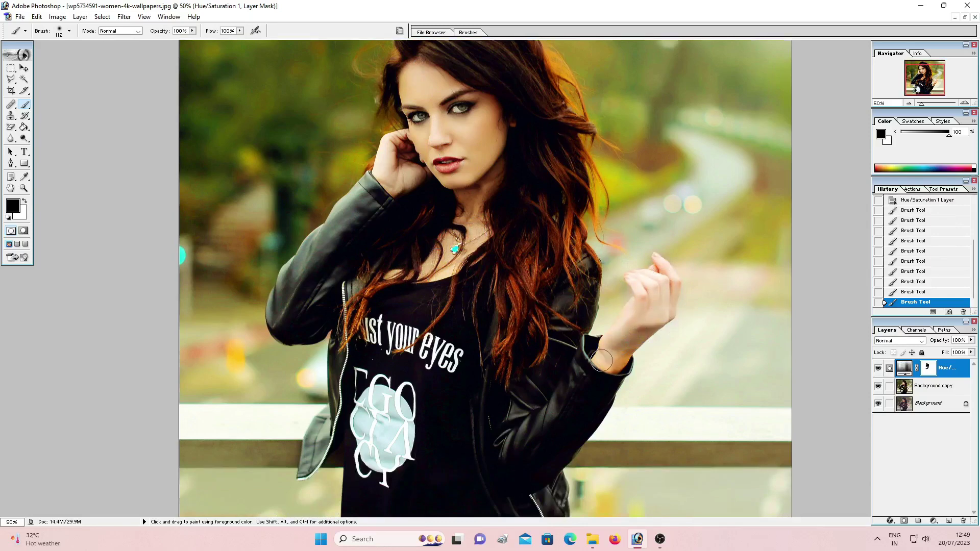
drag(612, 358, 625, 345)
key(ctrl+minus)
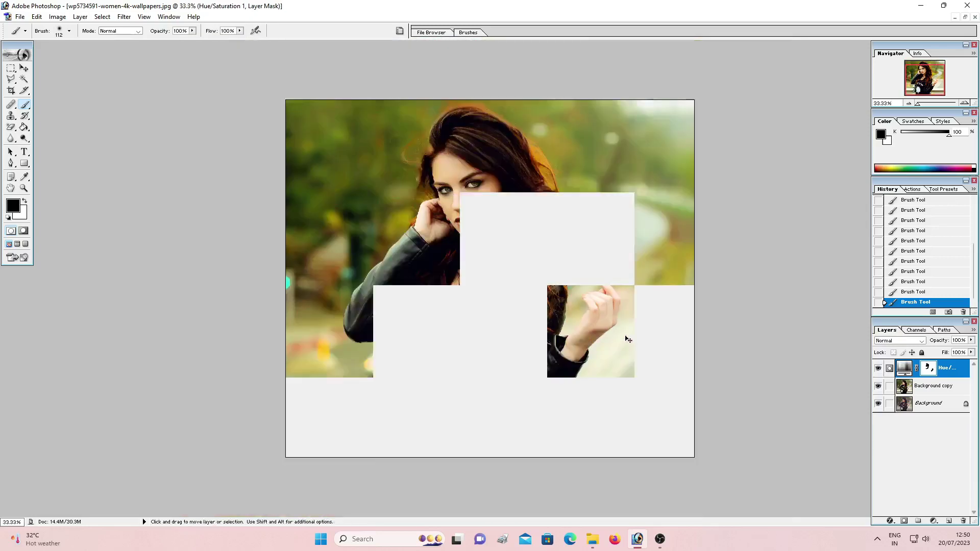
- Merge the Hue/Saturation adjustment into the Background copy layer and add a Selective Color adjustment layer targeting Blacks
key(ctrl+plus)
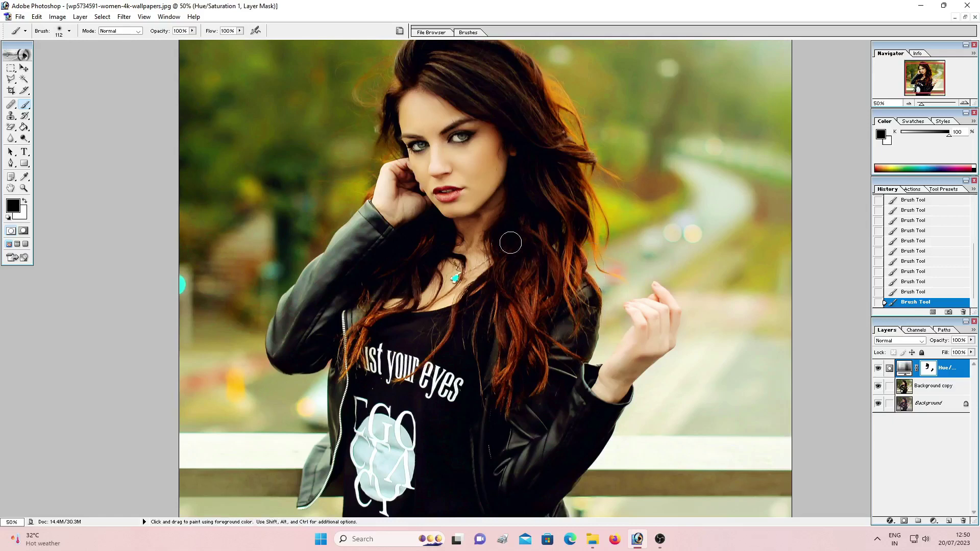
key(ctrl+e)
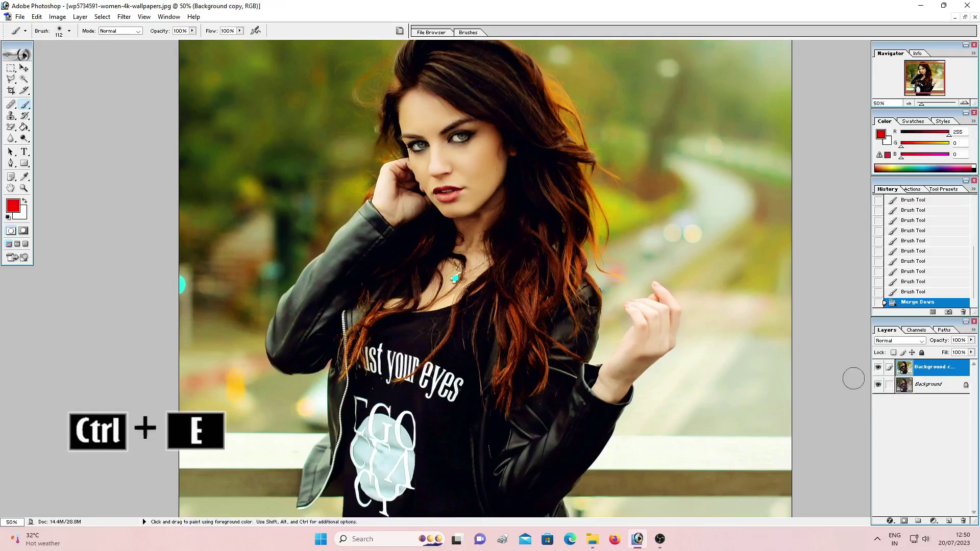
click(933, 521)
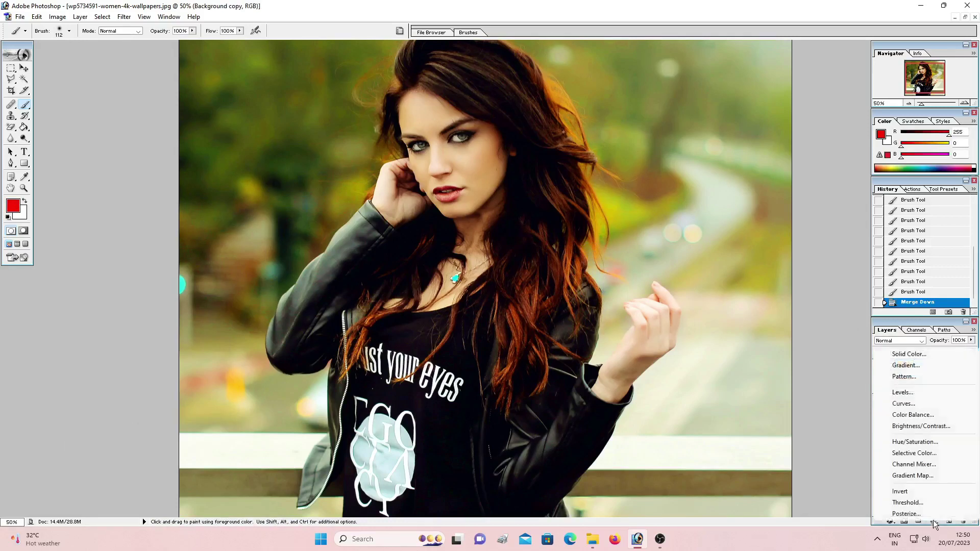
click(925, 454)
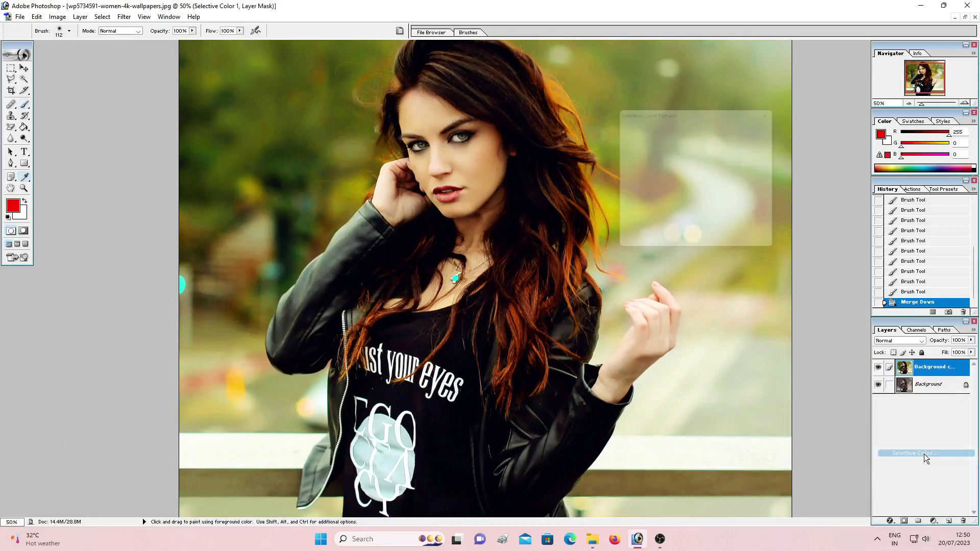
click(672, 129)
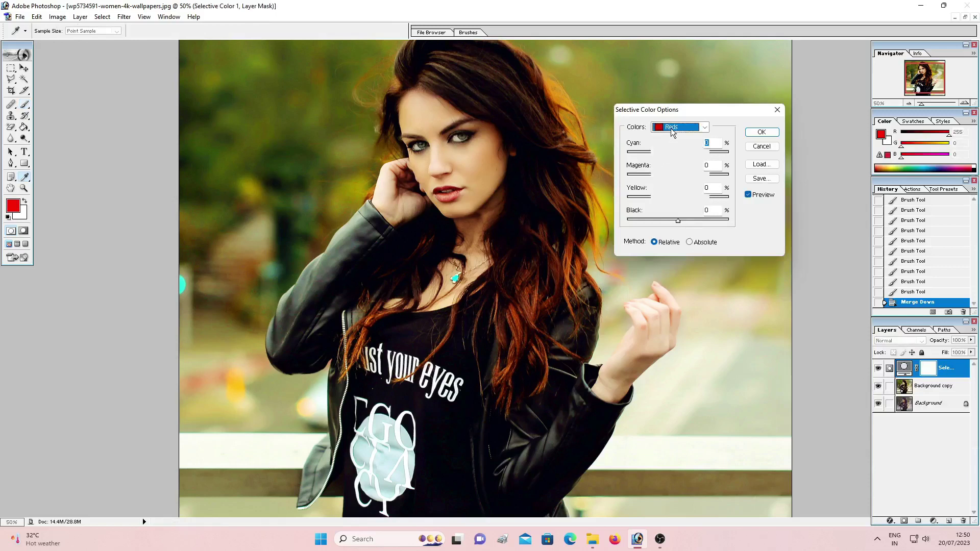
click(666, 203)
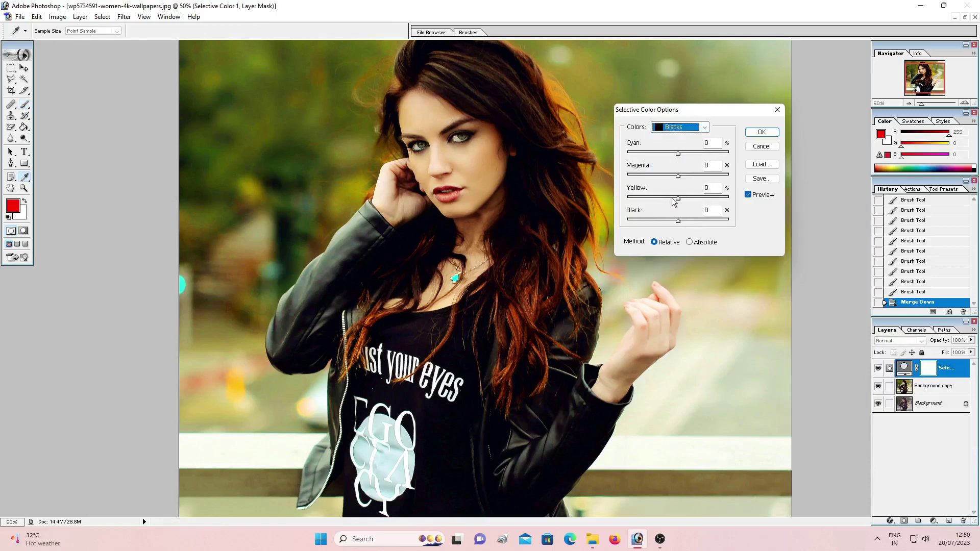
- Set the Black amount for Blacks to +18% and merge the Selective Color layer into Background copy
drag(678, 221, 688, 222)
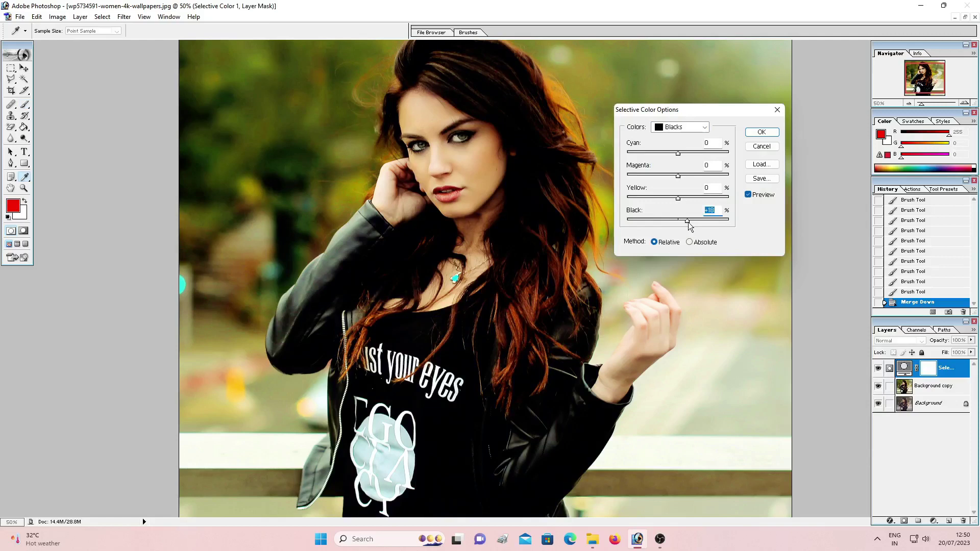
drag(684, 224, 688, 224)
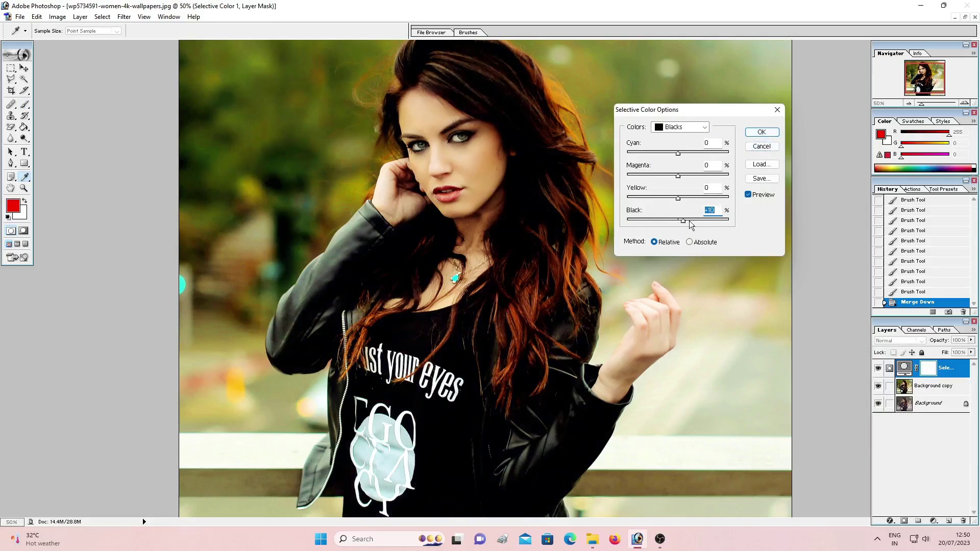
click(688, 223)
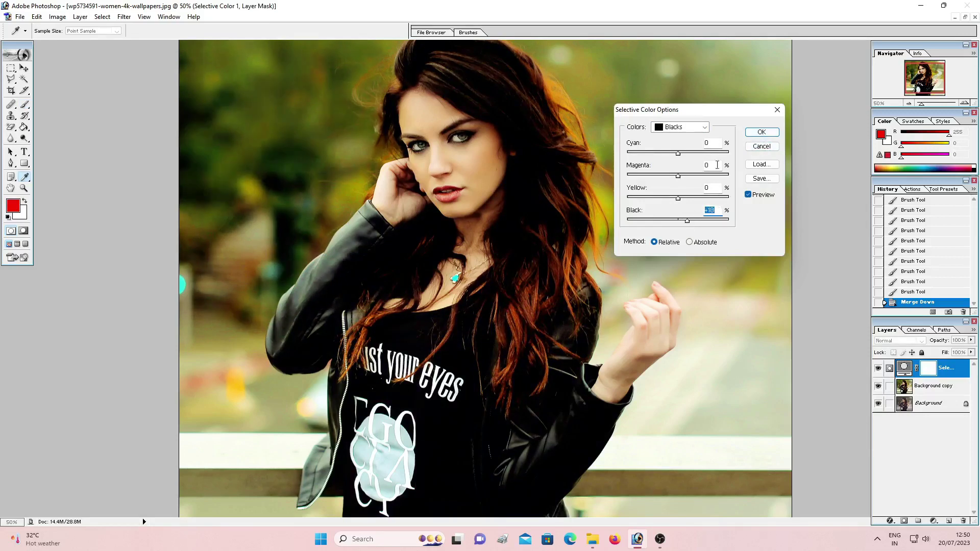
click(760, 133)
key(ctrl+e)
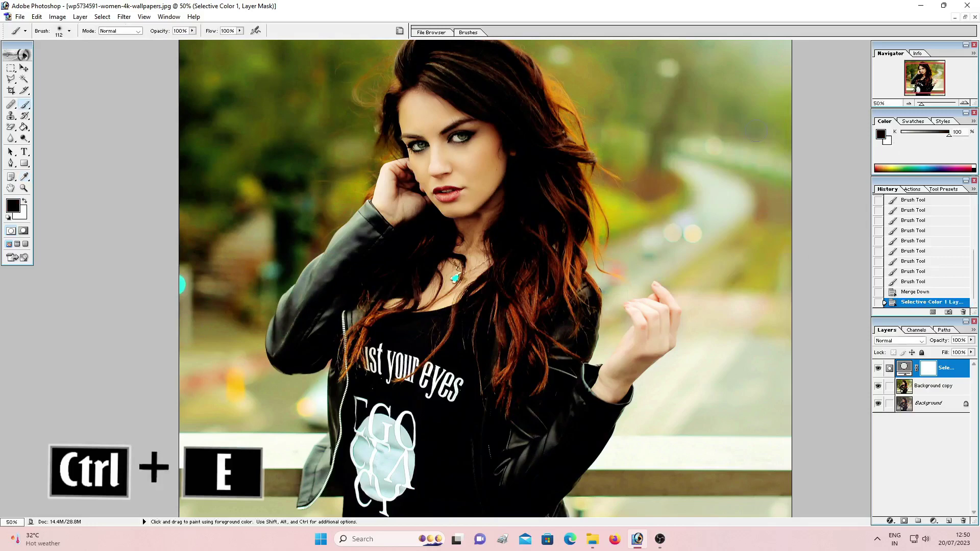
key(ctrl+e)
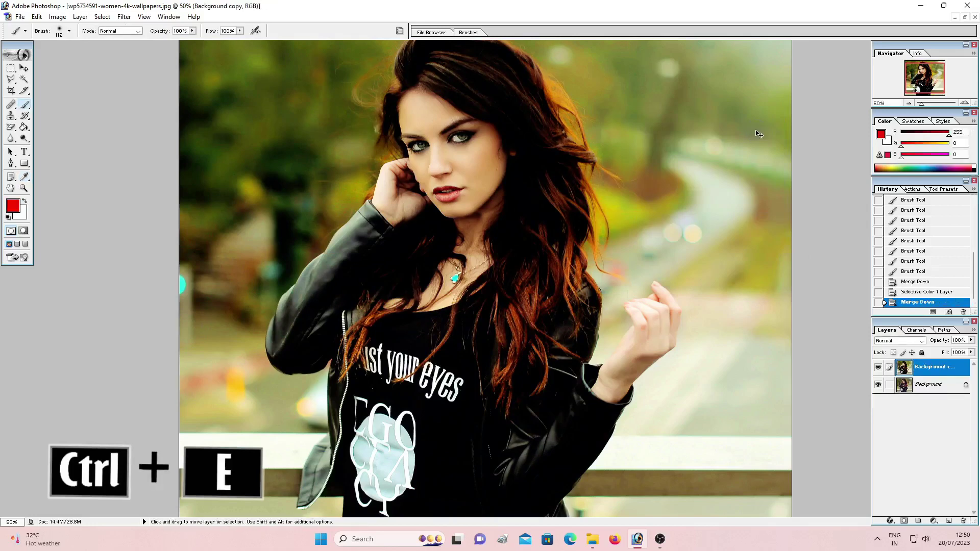
- Brighten the midtones with an RGB Curves point at input 101, output 128, and merge Background copy into Background
key(ctrl+minus)
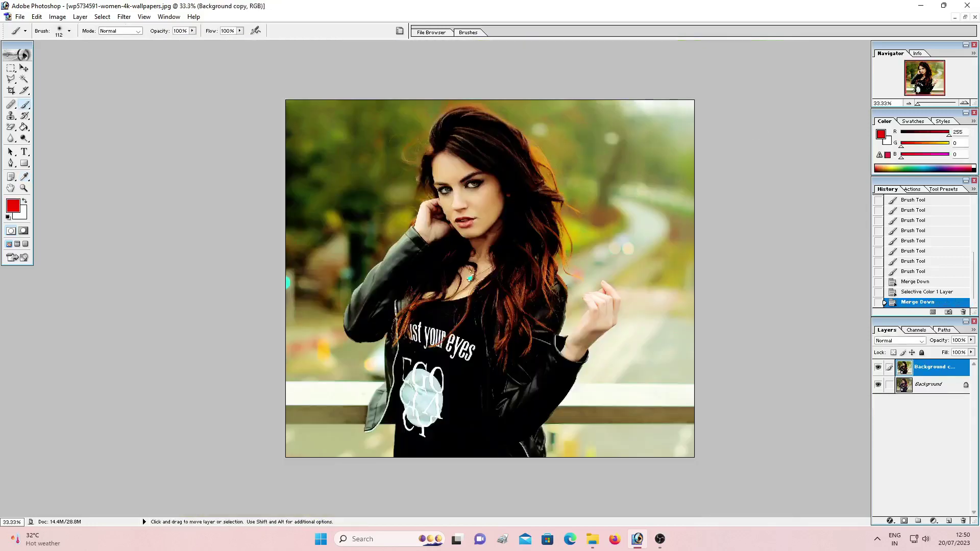
key(ctrl+m)
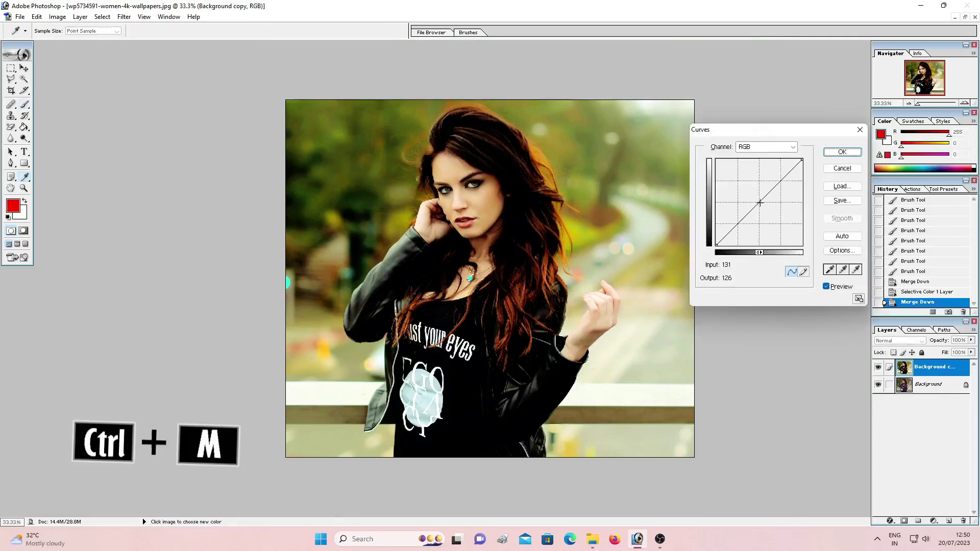
drag(760, 202, 749, 203)
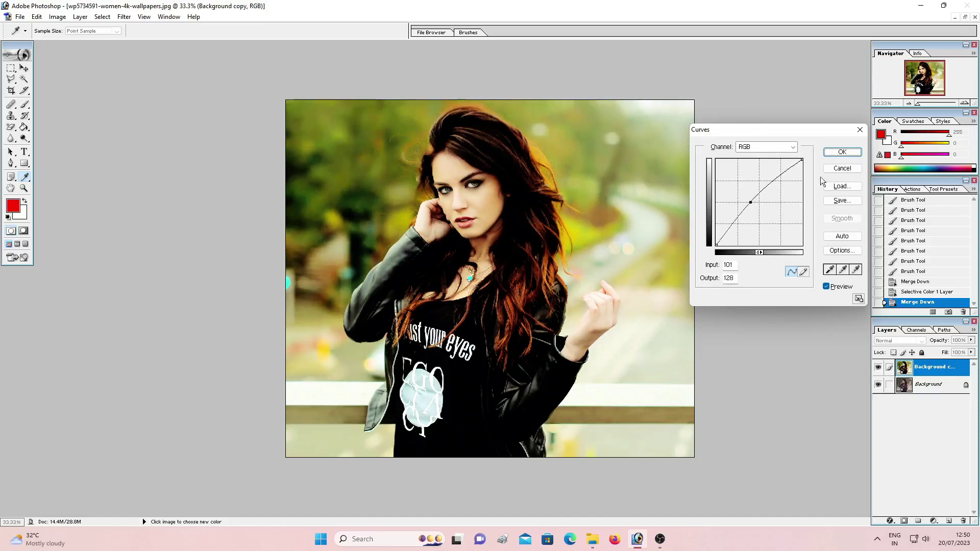
click(842, 152)
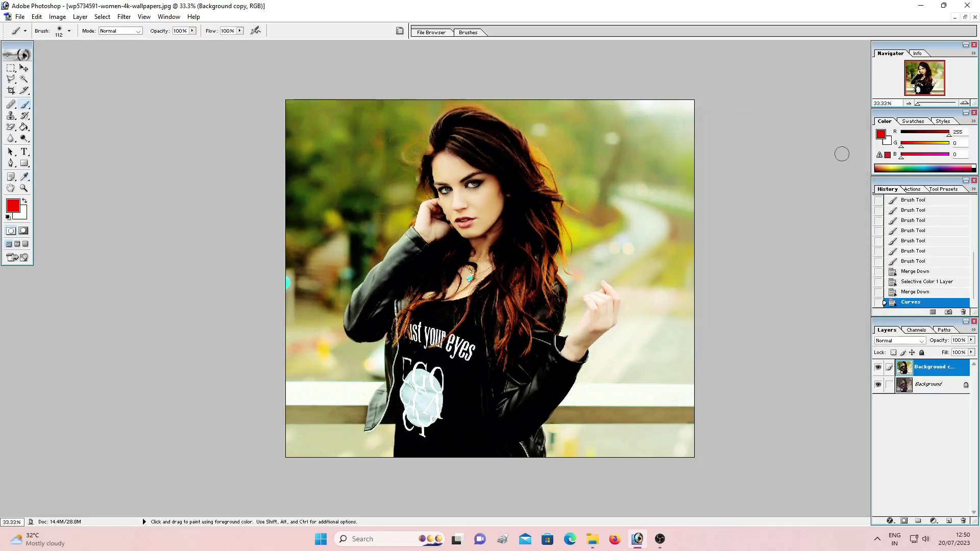
key(ctrl+e)
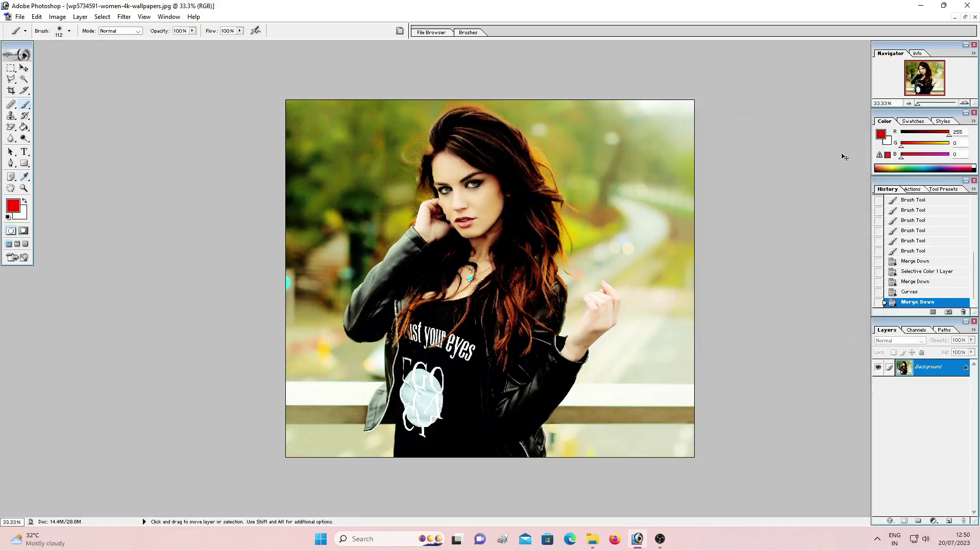
- Compare the photo's Crop history state with the last Merge Down state twice, finishing on the last Merge Down state
key(ctrl+plus)
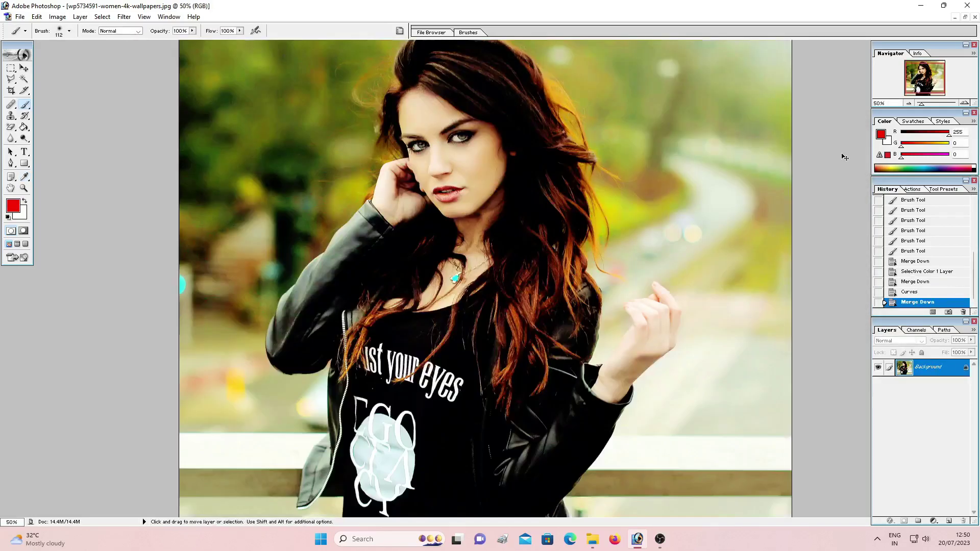
key(ctrl+minus)
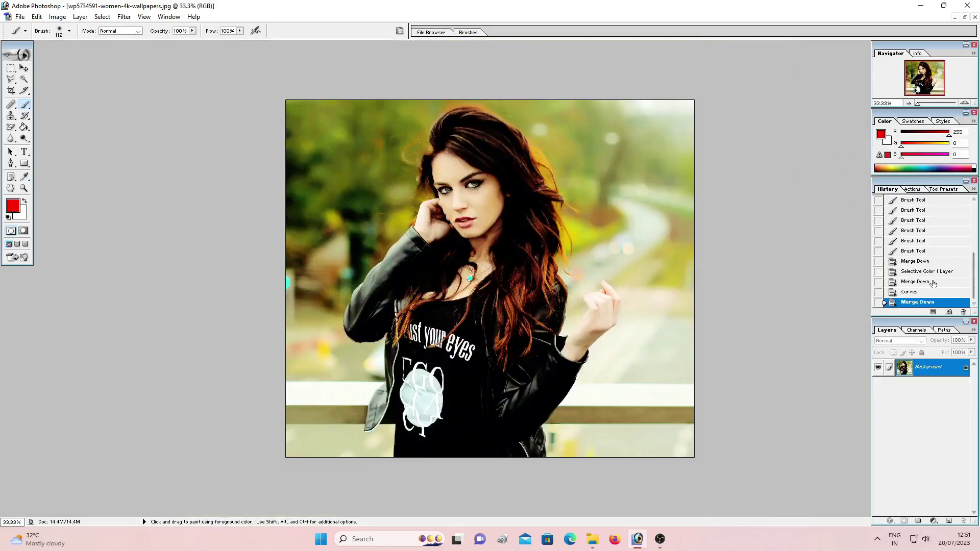
key(ctrl+plus)
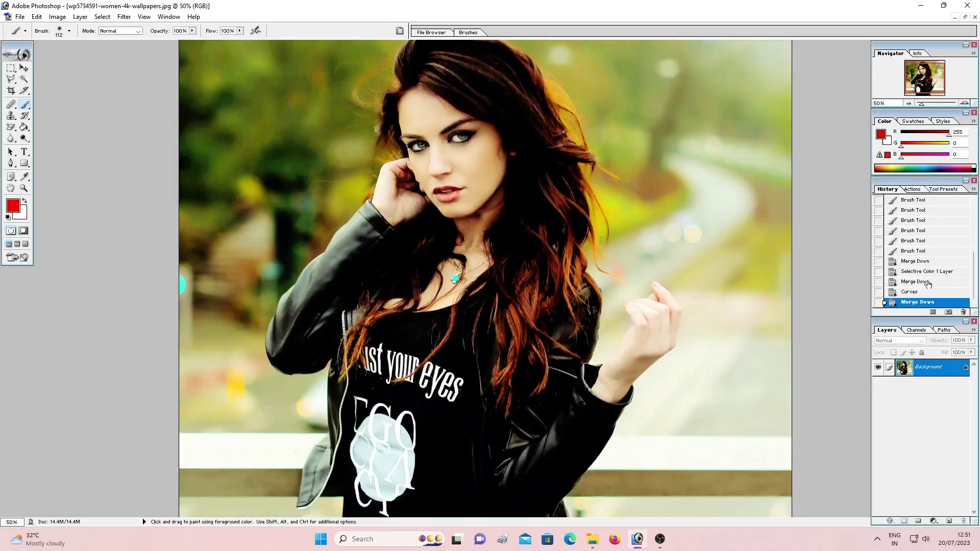
scroll(926, 276, up, 5)
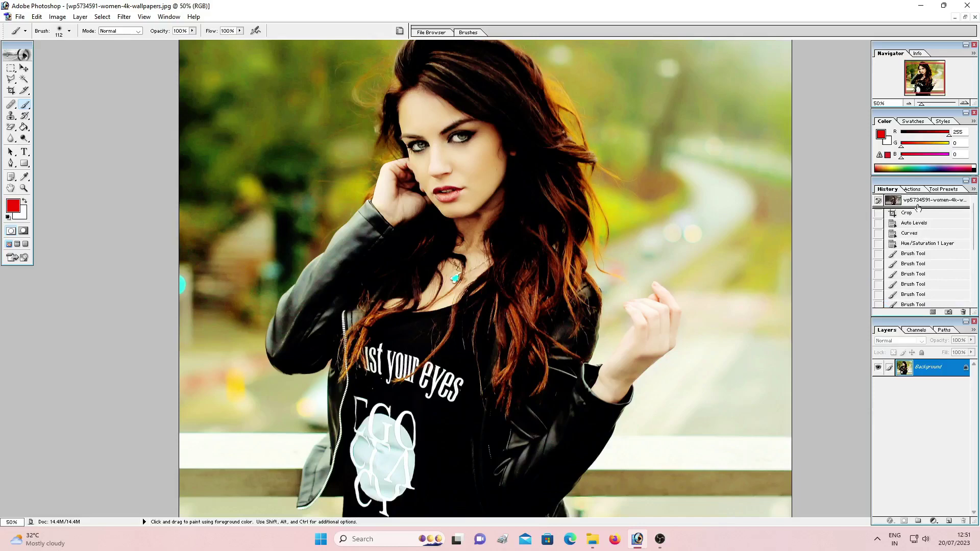
click(915, 214)
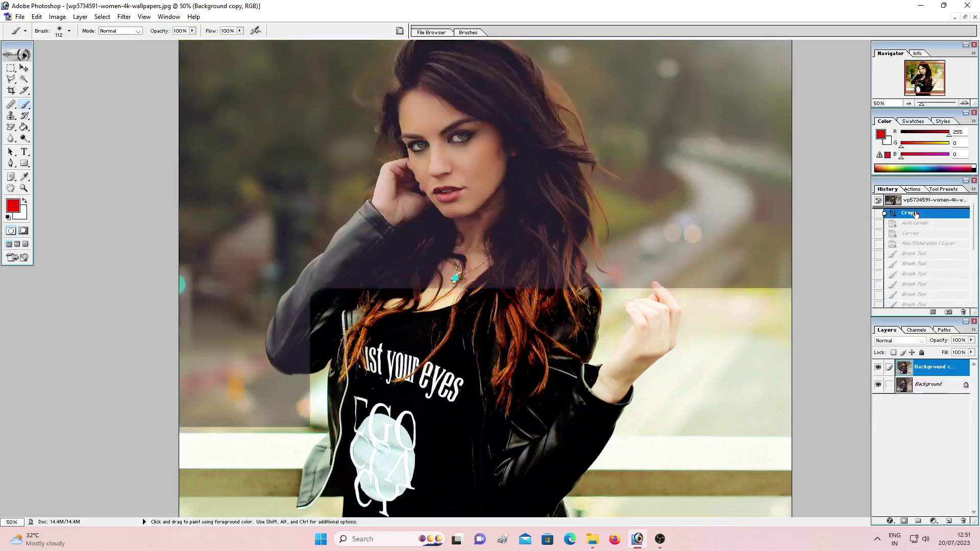
scroll(926, 286, down, 10)
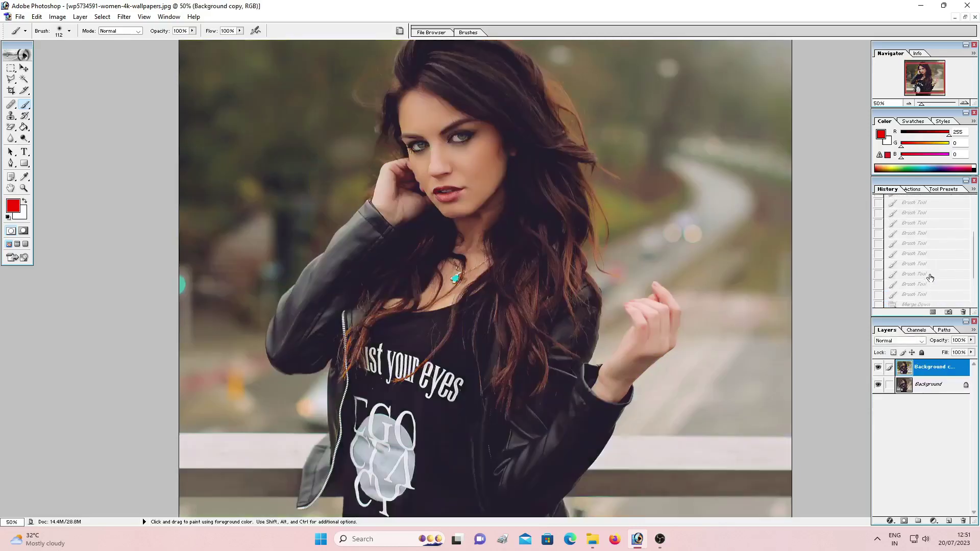
click(917, 302)
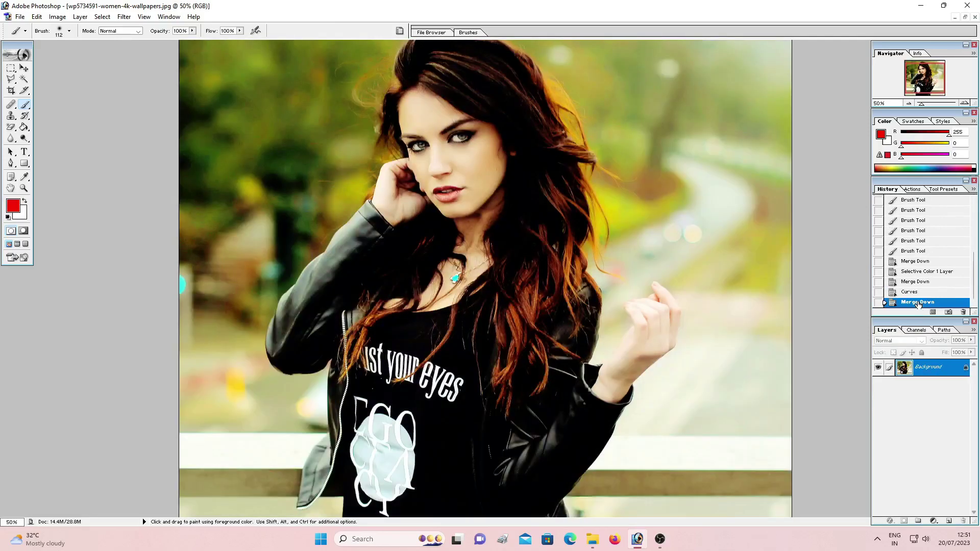
scroll(916, 290, up, 10)
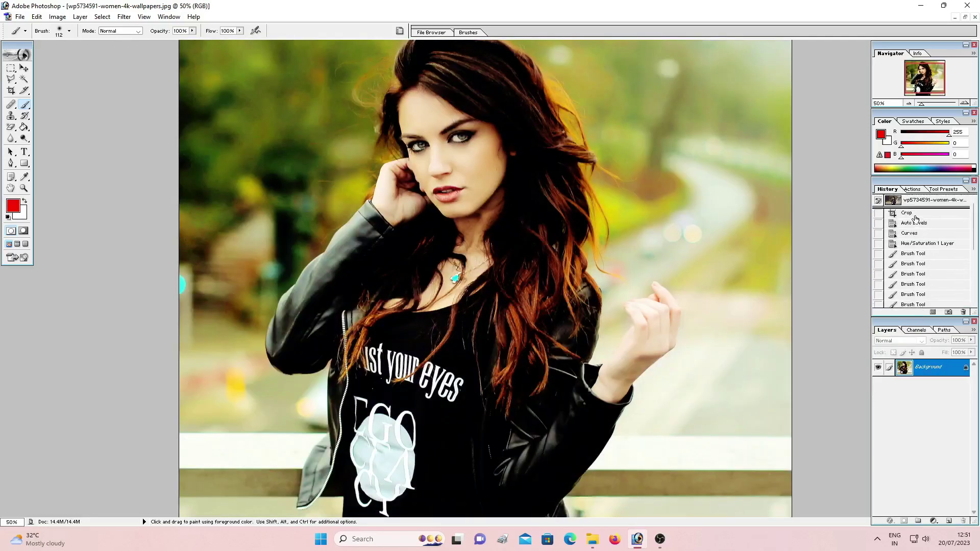
click(915, 216)
scroll(922, 264, down, 10)
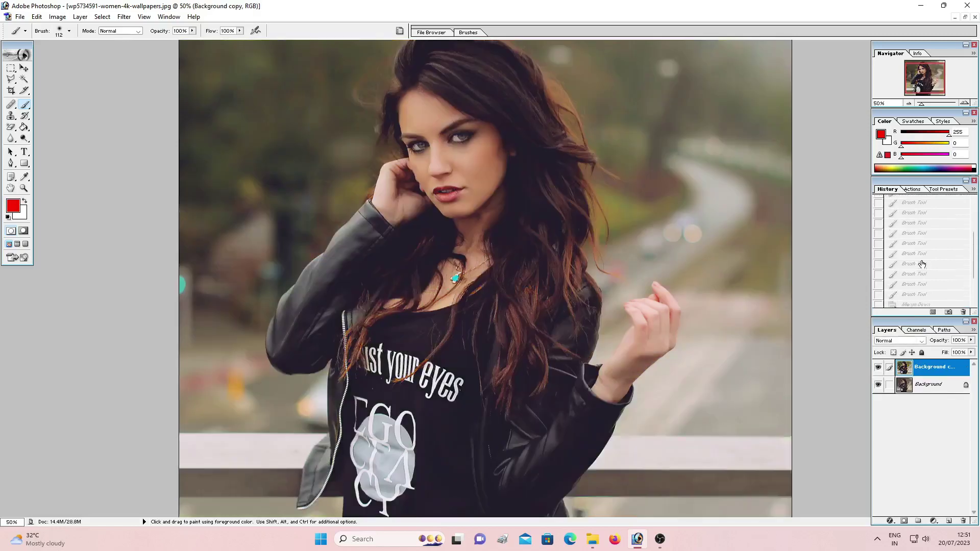
click(917, 303)
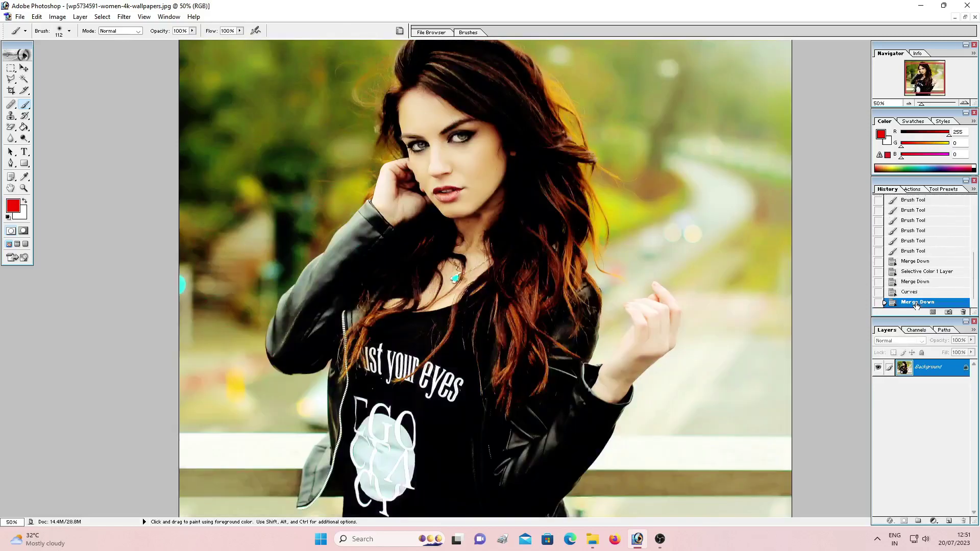
key(ctrl+minus)
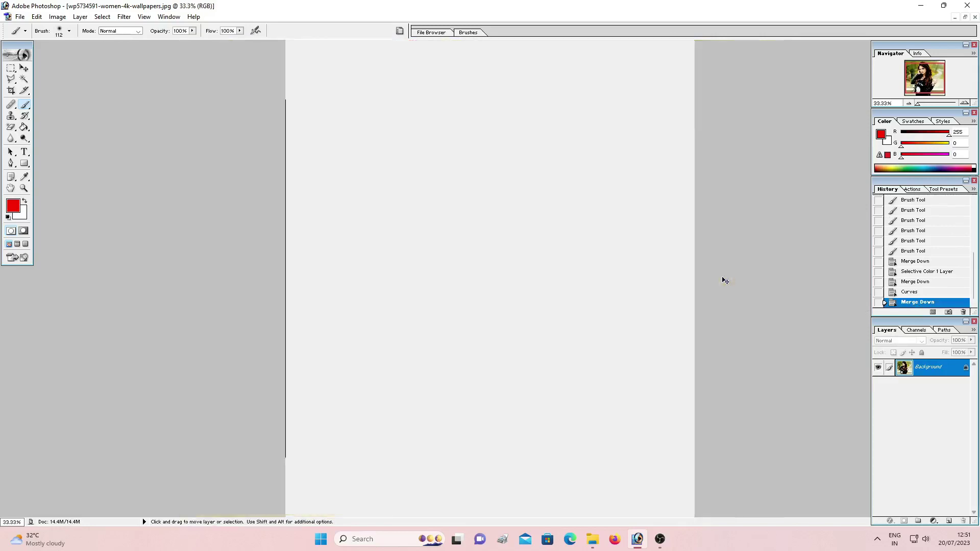